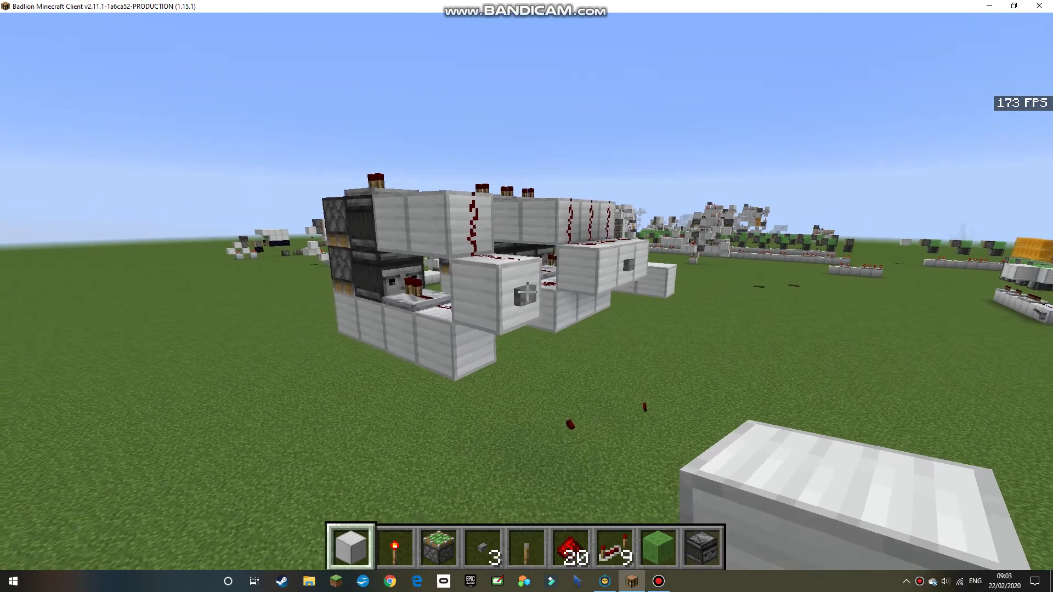
Step: Fire the extender twice with its stone button to push the iron block down
right_click(526, 295)
right_click(527, 295)
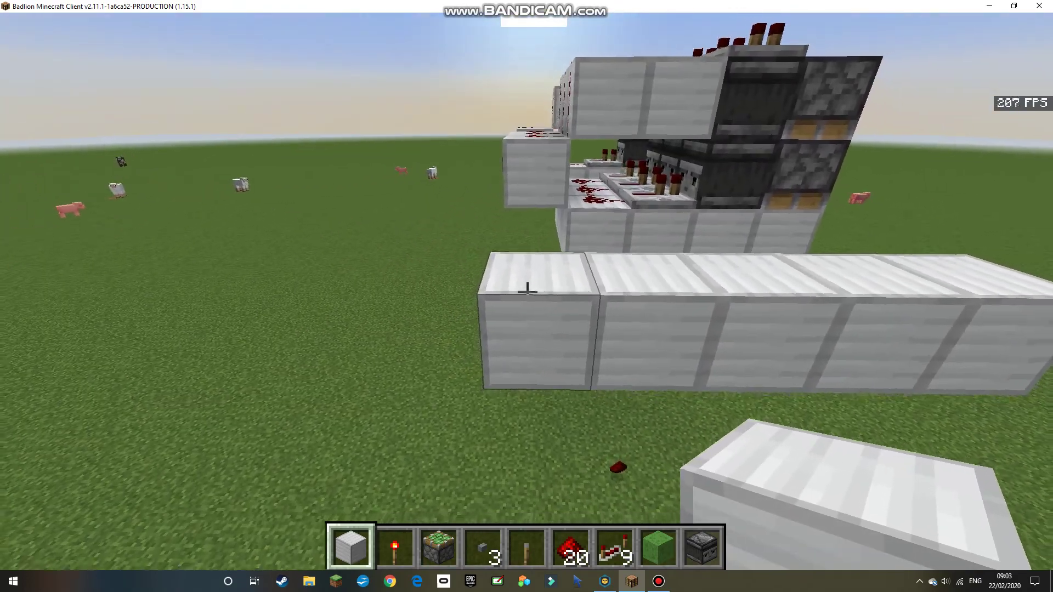
Step: Place a raised iron block, redstone dust and a repeater on the iron row's end
right_click(527, 288)
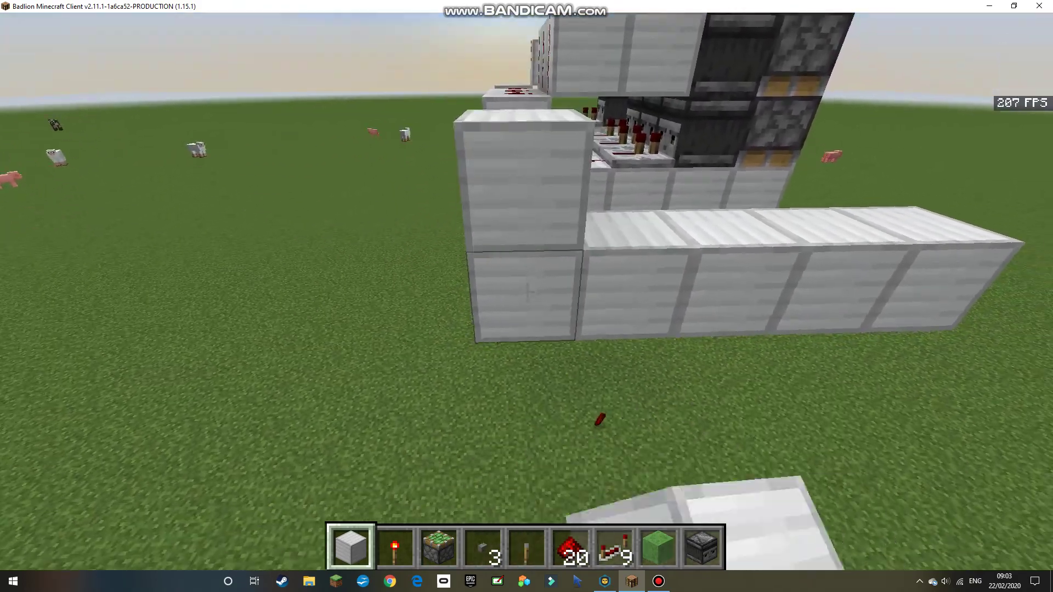
scroll(527, 292, down, 1)
scroll(526, 291, down, 1)
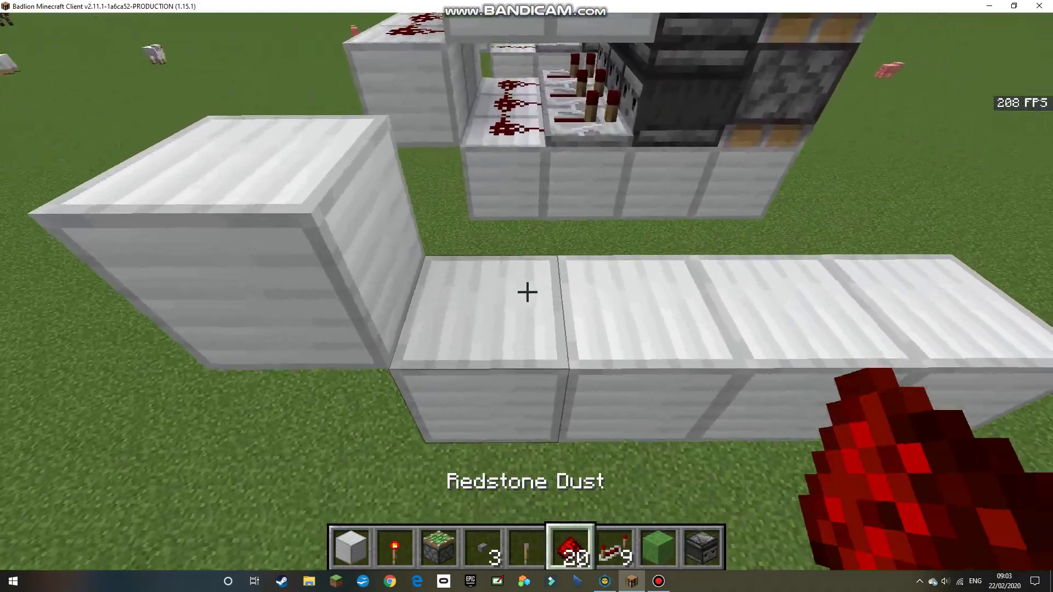
right_click(527, 292)
scroll(527, 292, down, 1)
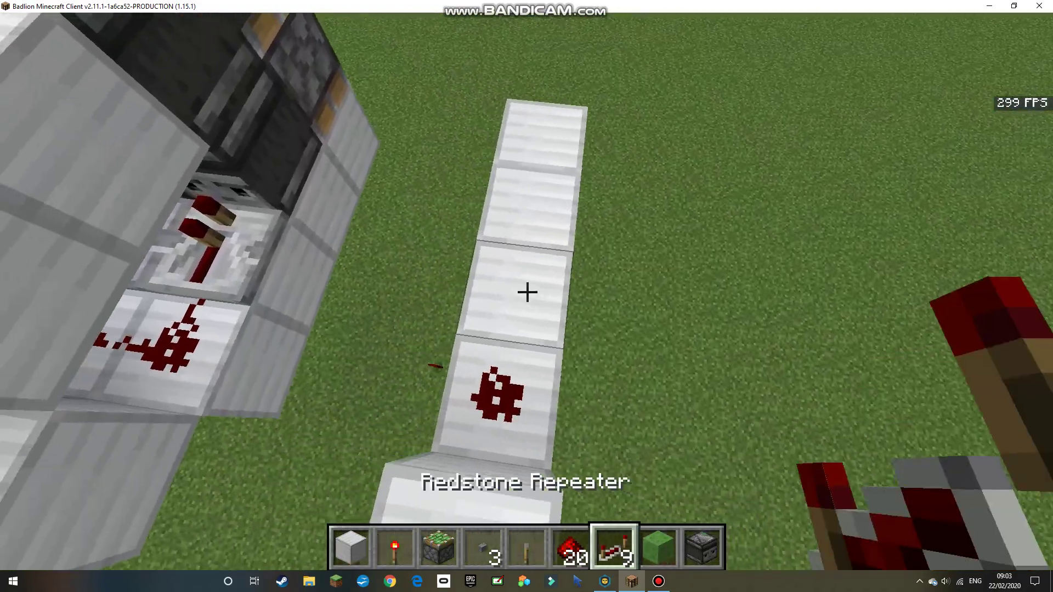
right_click(527, 291)
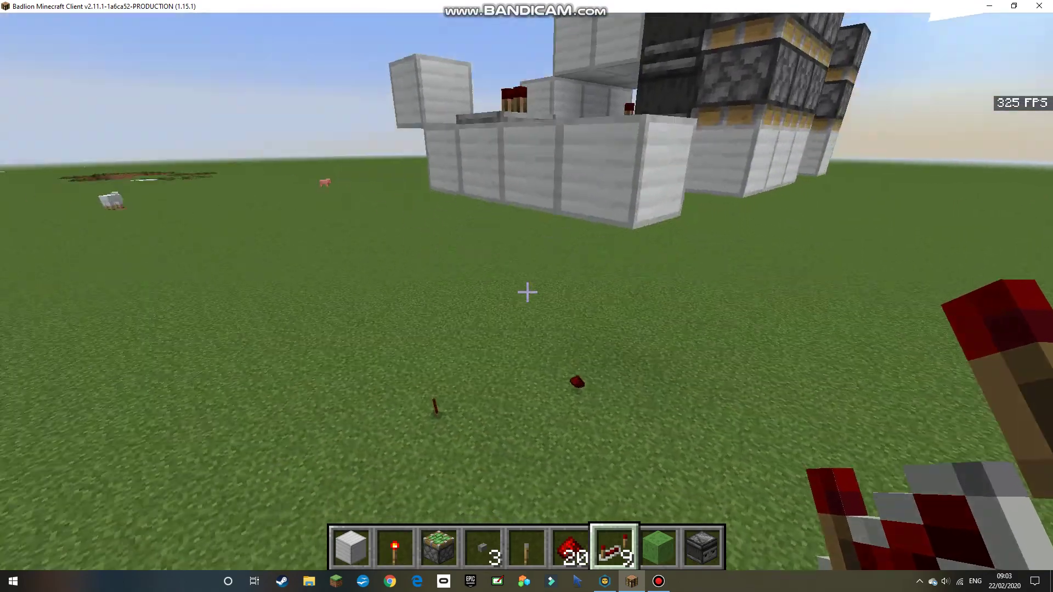
scroll(526, 293, down, 1)
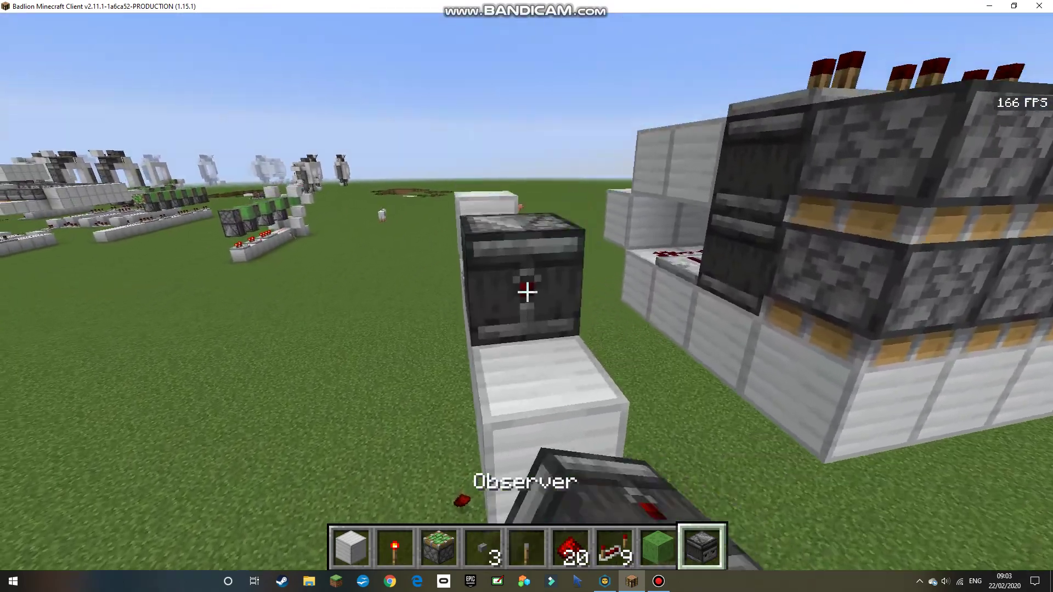
scroll(526, 292, up, 4)
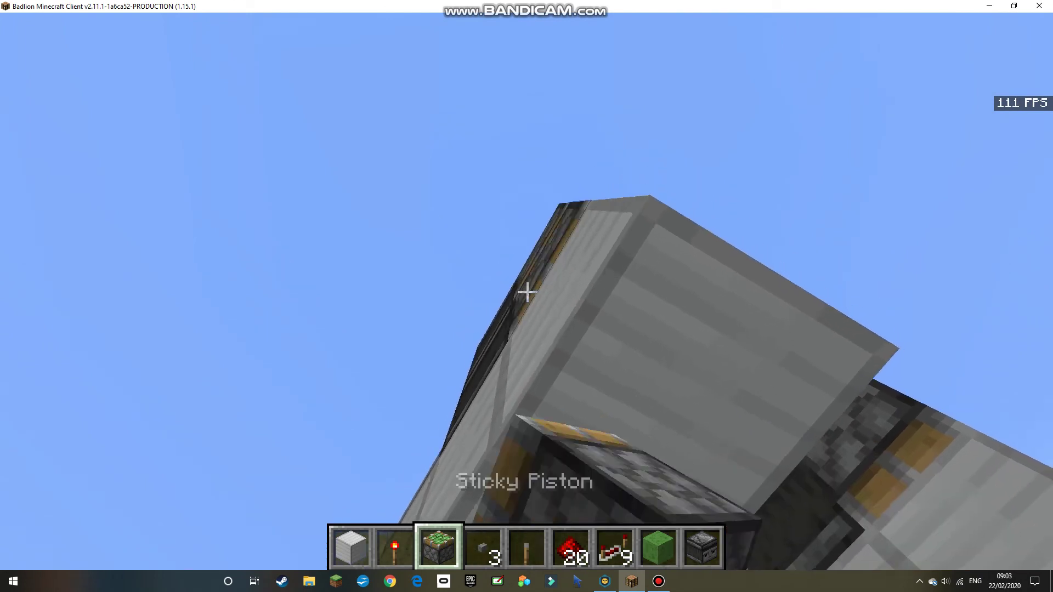
scroll(527, 292, down, 4)
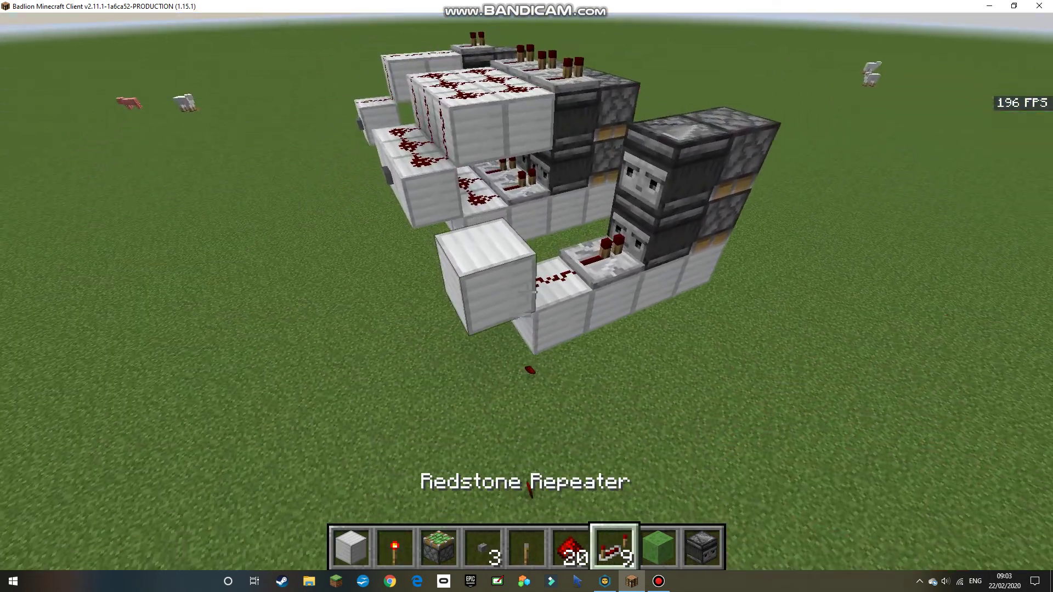
scroll(527, 293, up, 1)
scroll(527, 292, up, 4)
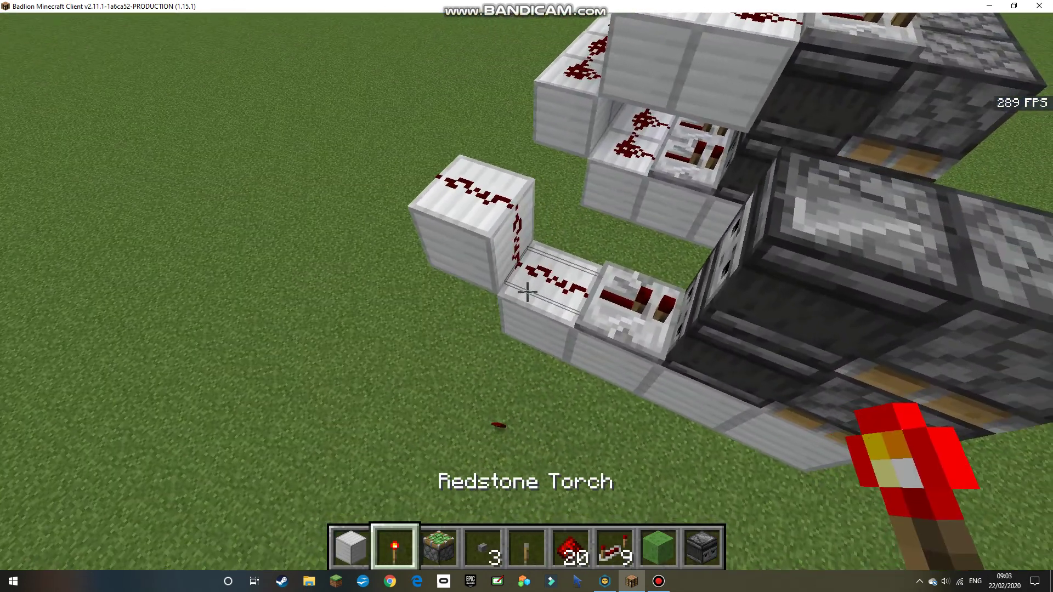
scroll(527, 292, up, 1)
Step: Add another iron block and run two lengths of redstone dust along the row
right_click(526, 293)
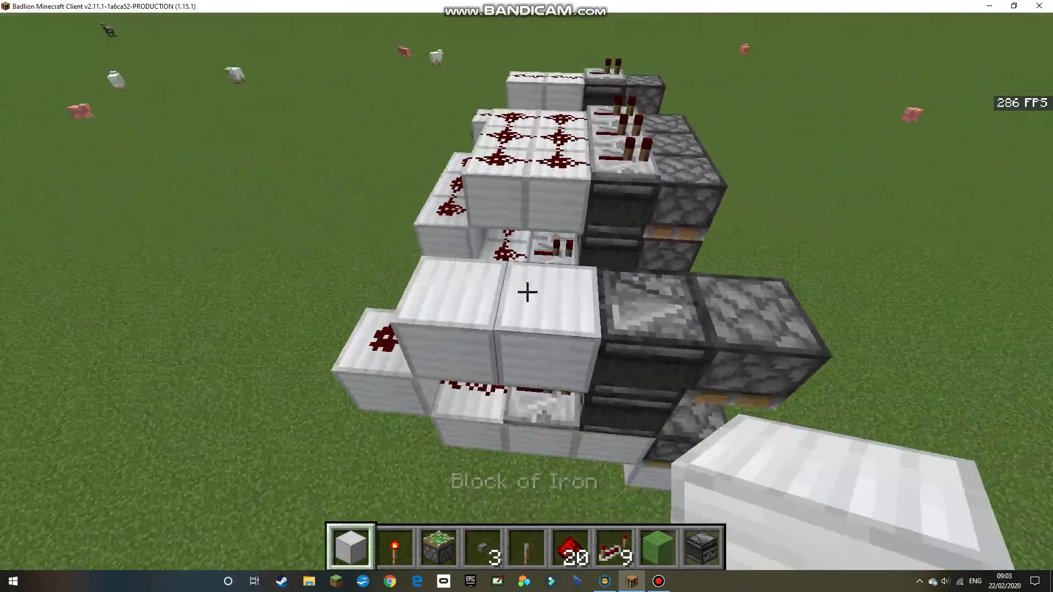
scroll(526, 293, down, 4)
scroll(528, 292, down, 1)
right_click(527, 292)
scroll(528, 292, down, 1)
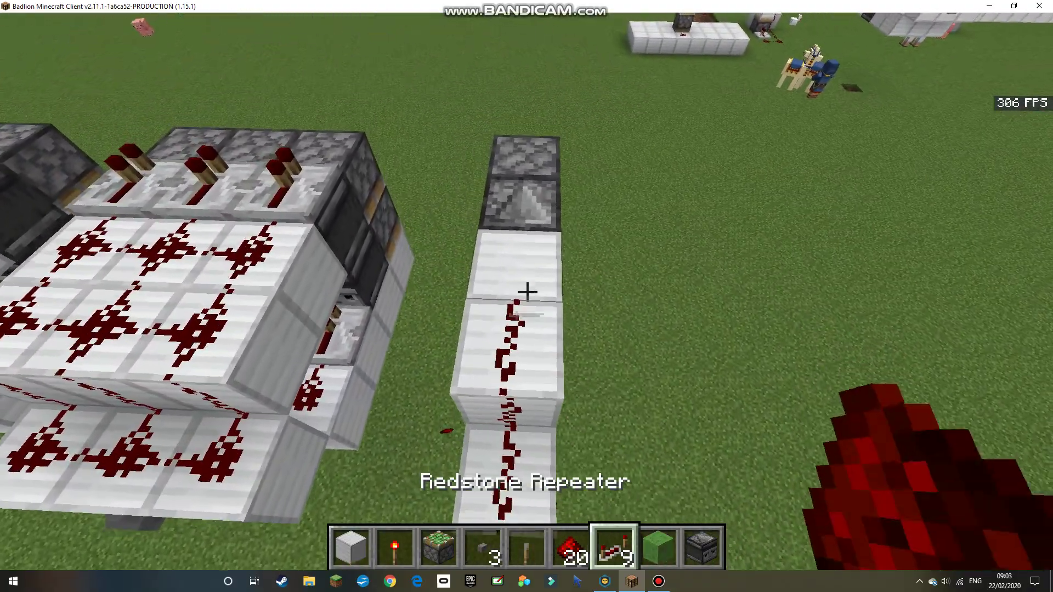
scroll(527, 292, up, 1)
right_click(527, 292)
scroll(527, 293, down, 1)
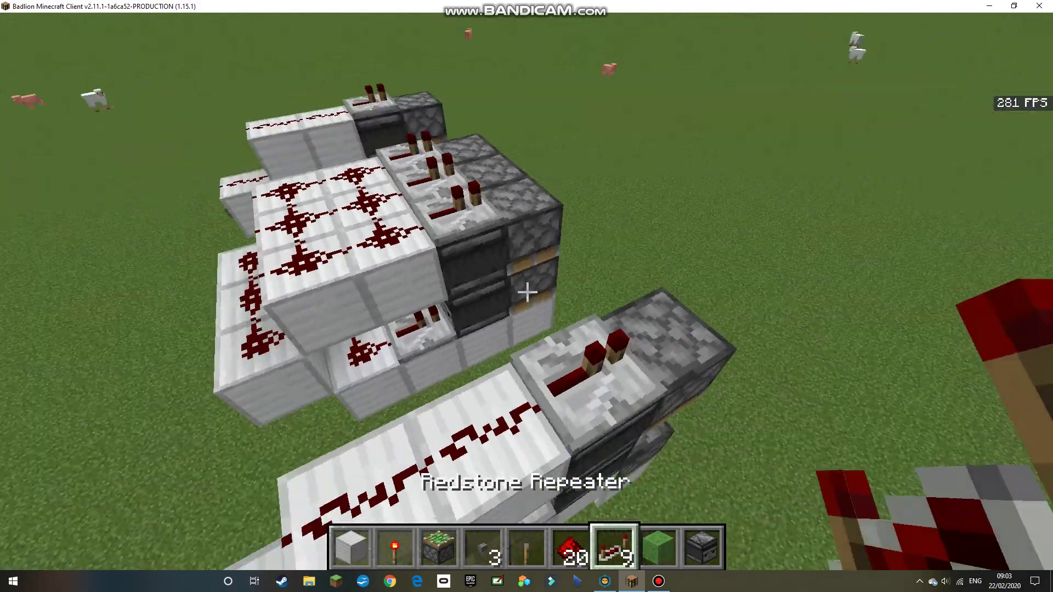
scroll(527, 293, up, 1)
scroll(527, 292, up, 2)
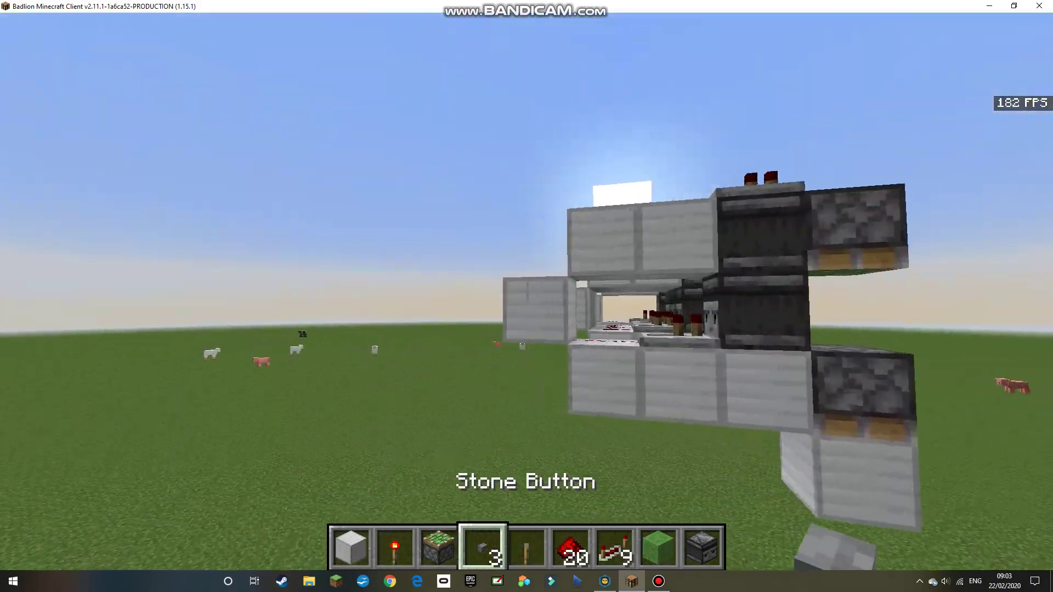